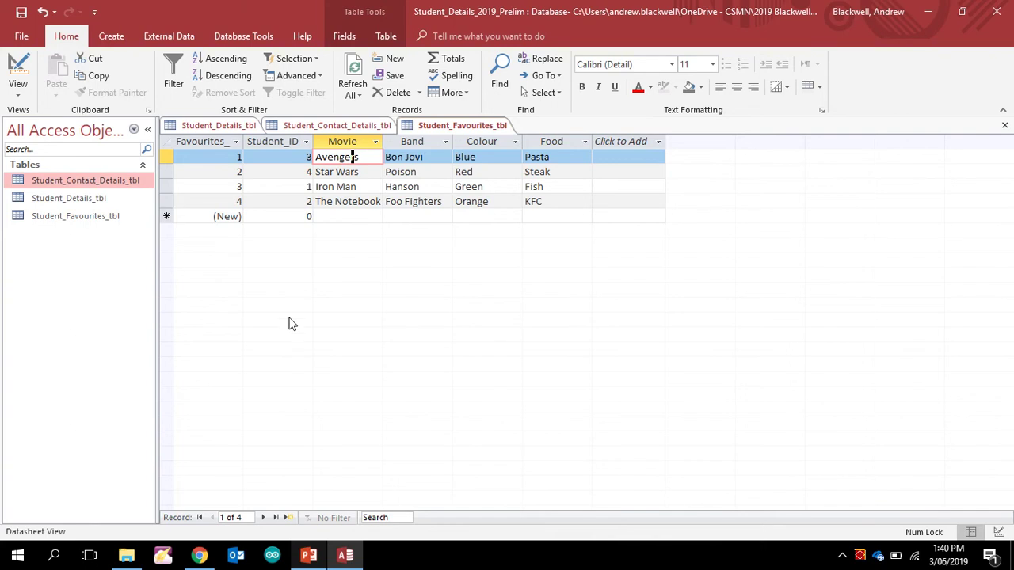
Browse the favourites and Student_Details_tbl datasheets, ending on Student_Contact_Details_tbl.
{"action": "left_click", "coordinate": [76, 222]}
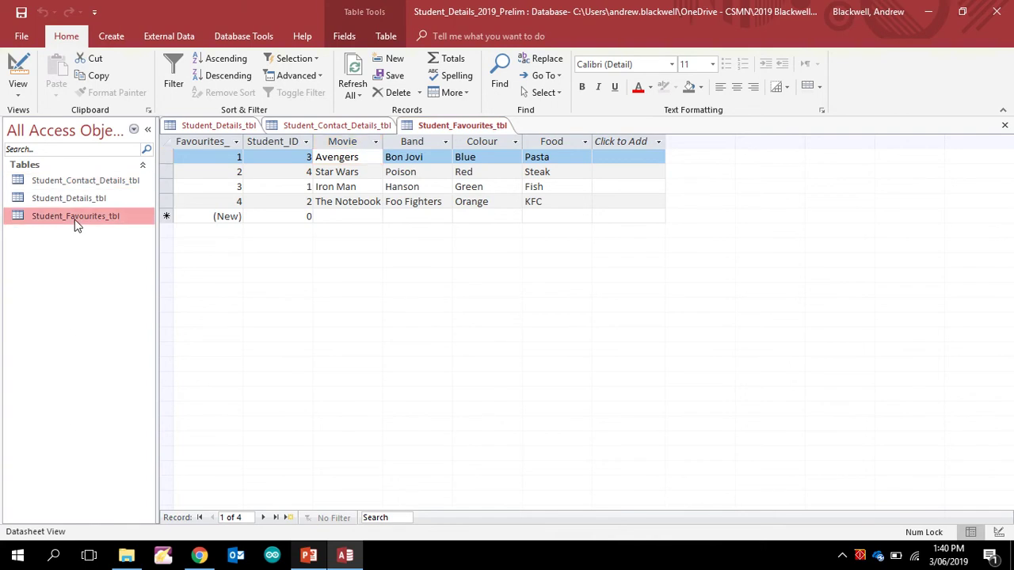
{"action": "double_click", "coordinate": [74, 196]}
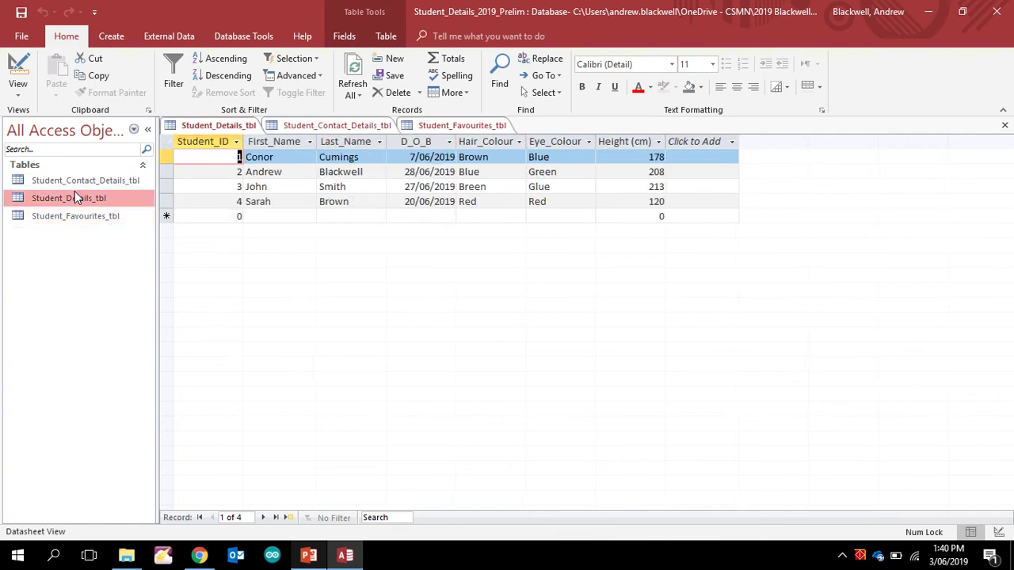
{"action": "double_click", "coordinate": [83, 181]}
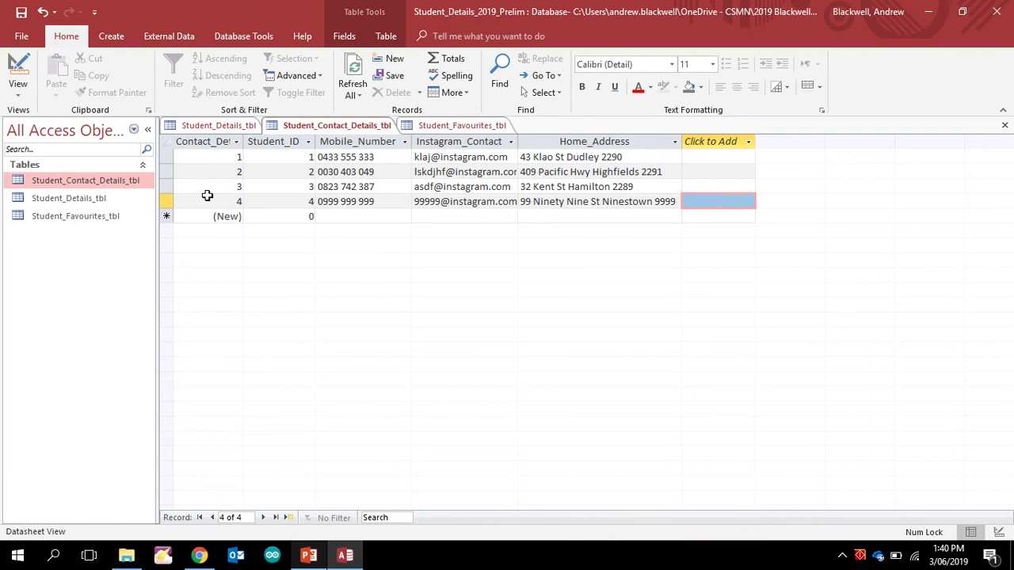
Step through and select each of the four contact records in turn.
{"action": "left_click", "coordinate": [208, 159]}
{"action": "left_click", "coordinate": [209, 172]}
{"action": "left_click", "coordinate": [209, 185]}
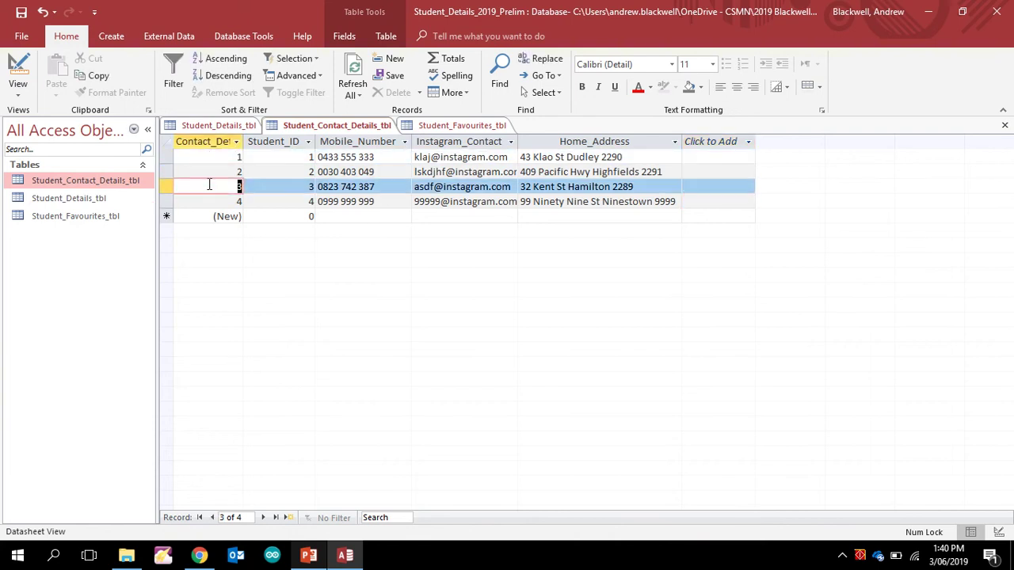
{"action": "left_click", "coordinate": [209, 201]}
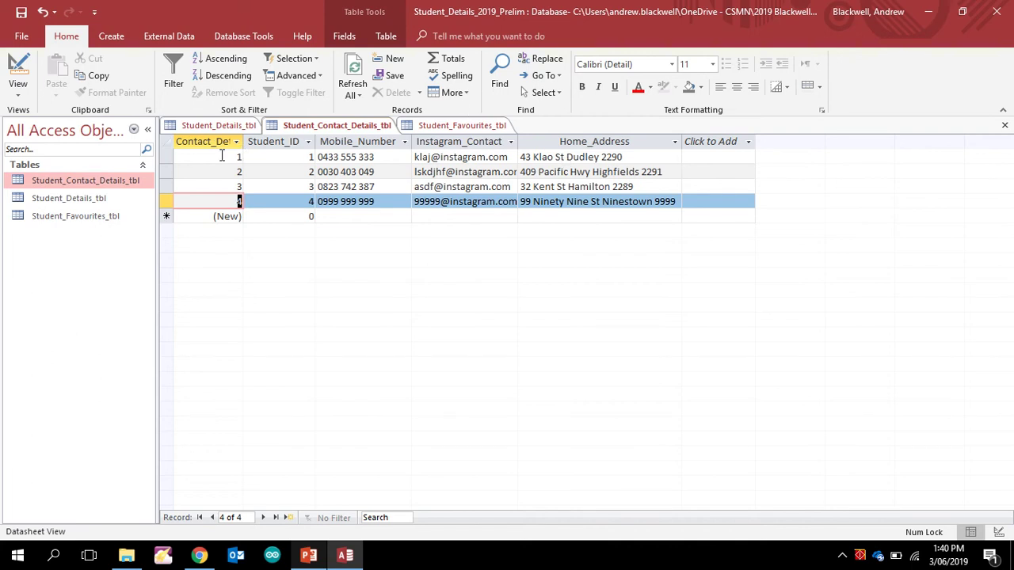
{"action": "left_click", "coordinate": [160, 157]}
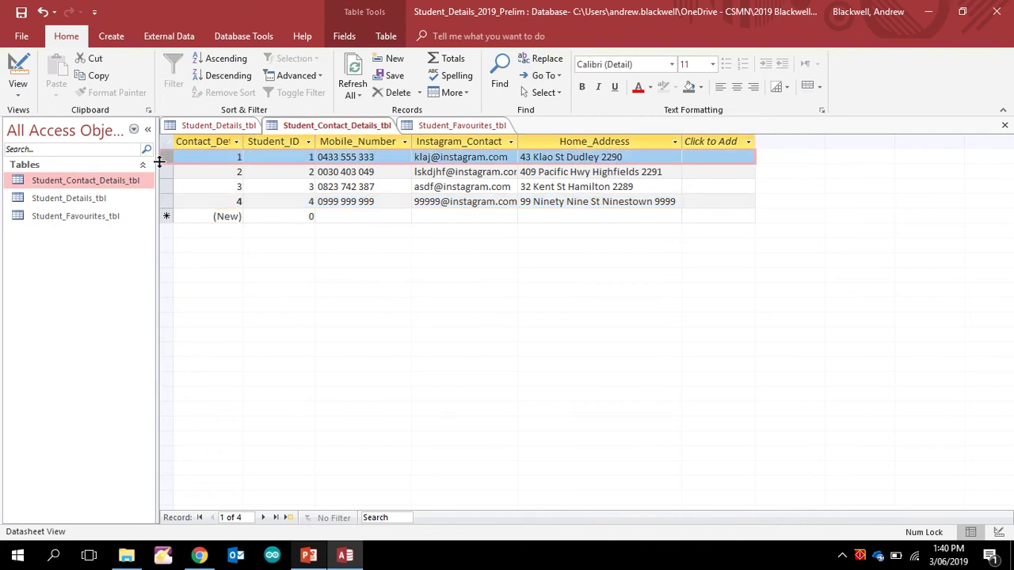
{"action": "left_click", "coordinate": [161, 172]}
{"action": "left_click", "coordinate": [161, 186]}
{"action": "left_click", "coordinate": [160, 201]}
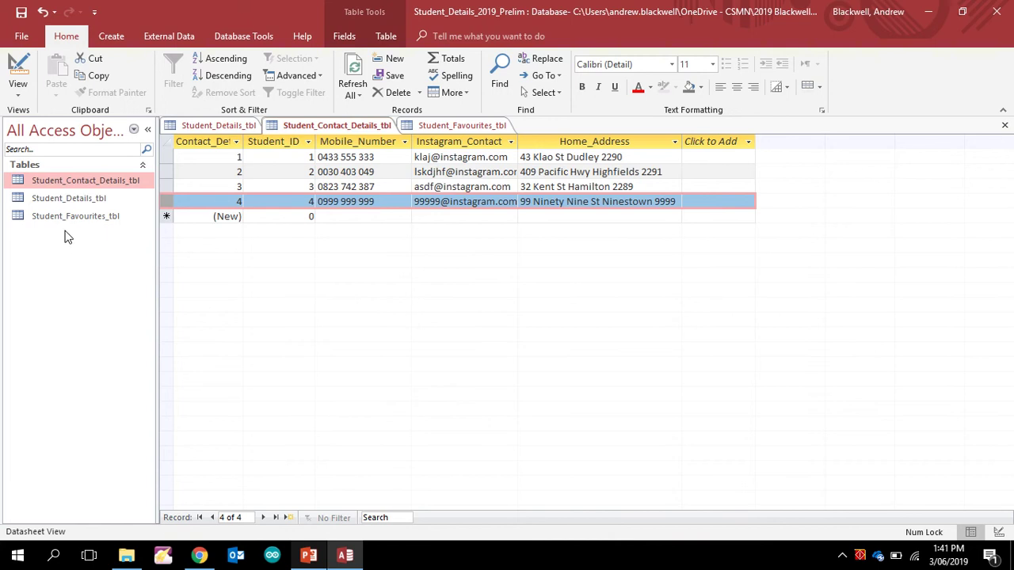
{"action": "left_click", "coordinate": [76, 188]}
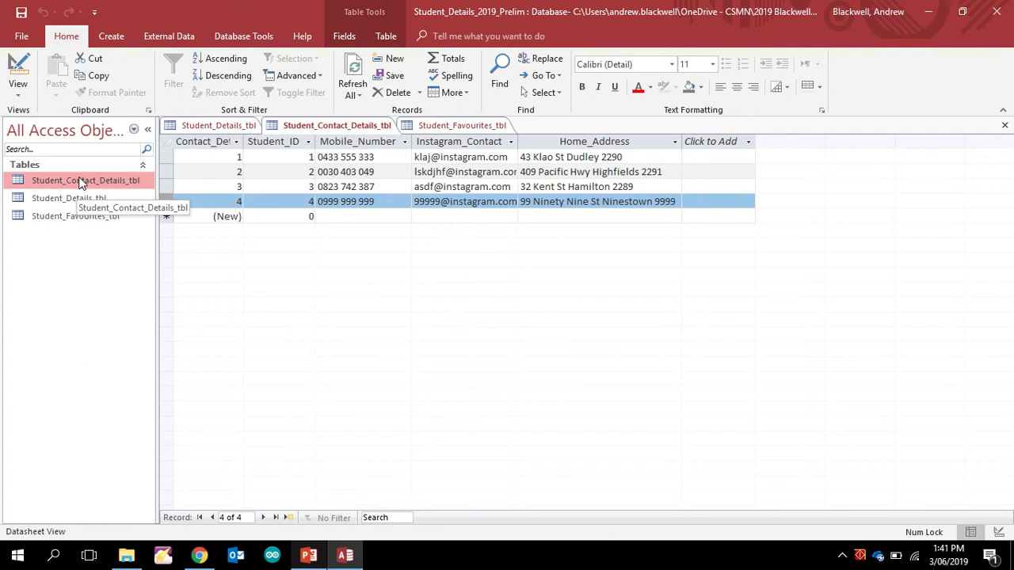
Add the favourites, details and contact tables to the Relationships view.
{"action": "left_click", "coordinate": [243, 38]}
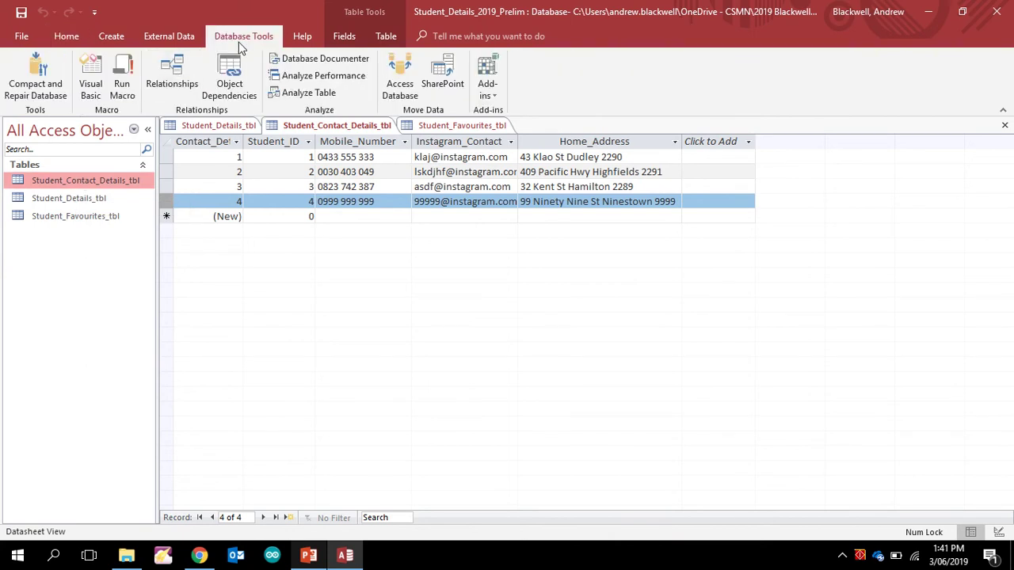
{"action": "left_click", "coordinate": [172, 75]}
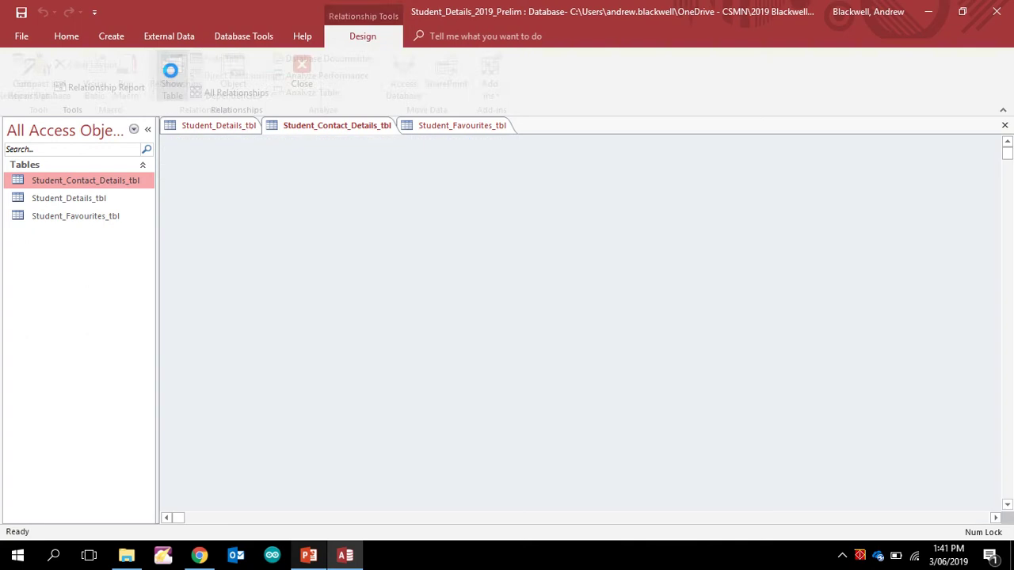
{"action": "left_click", "coordinate": [464, 127]}
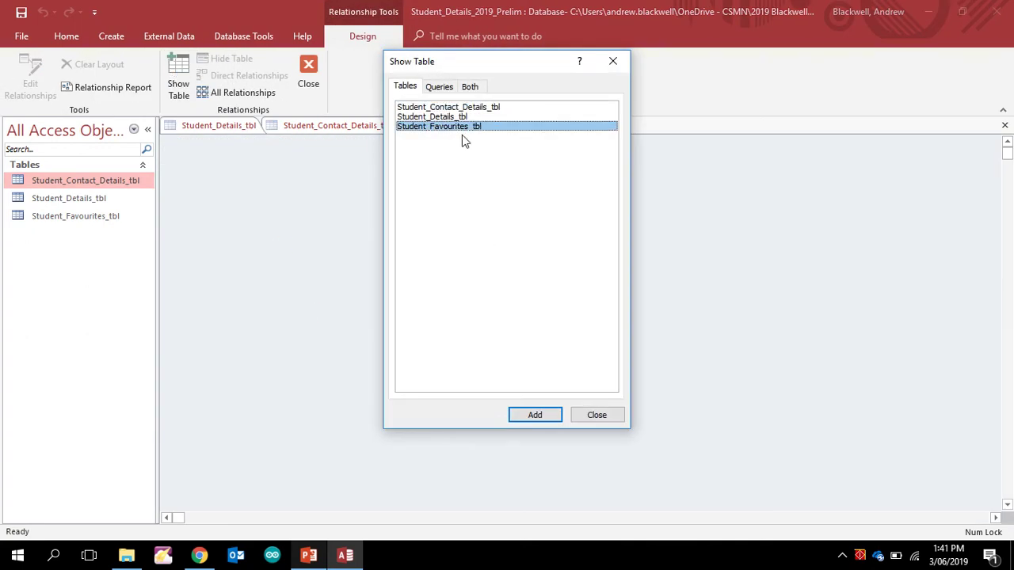
{"action": "left_click", "coordinate": [448, 107], "text": "shift"}
{"action": "left_click", "coordinate": [536, 415]}
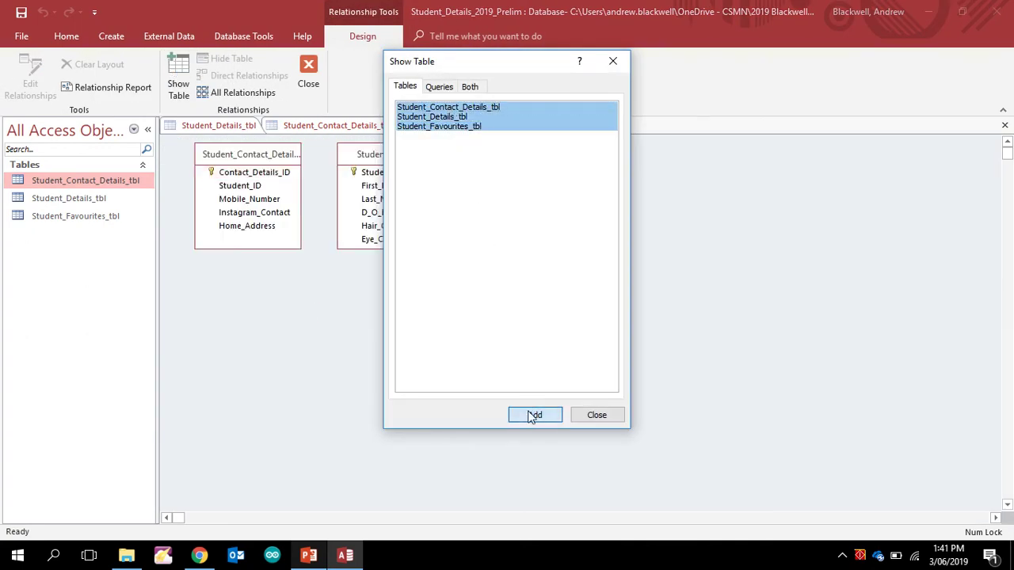
{"action": "left_click", "coordinate": [593, 418]}
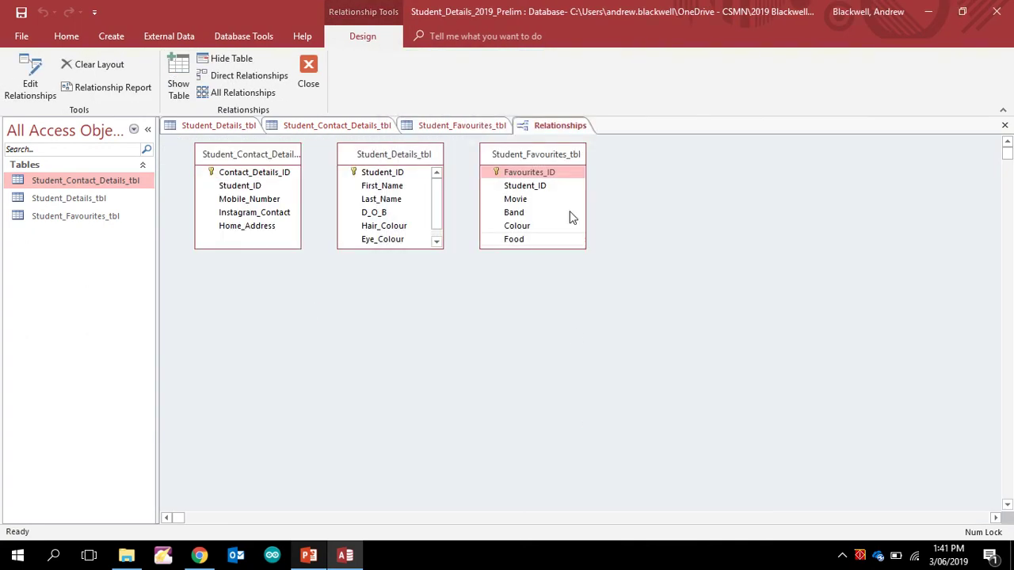
Enlarge the Student_Details_tbl, Student_Favourites_tbl and contact table boxes so all fields show.
{"action": "left_click", "coordinate": [379, 154]}
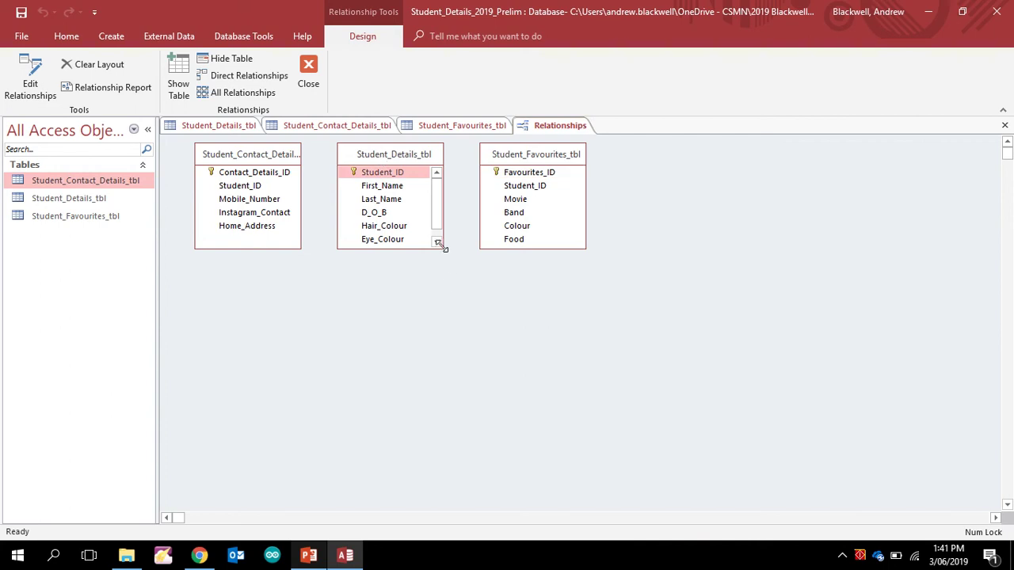
{"action": "left_click_drag", "start_coordinate": [442, 247], "coordinate": [462, 269]}
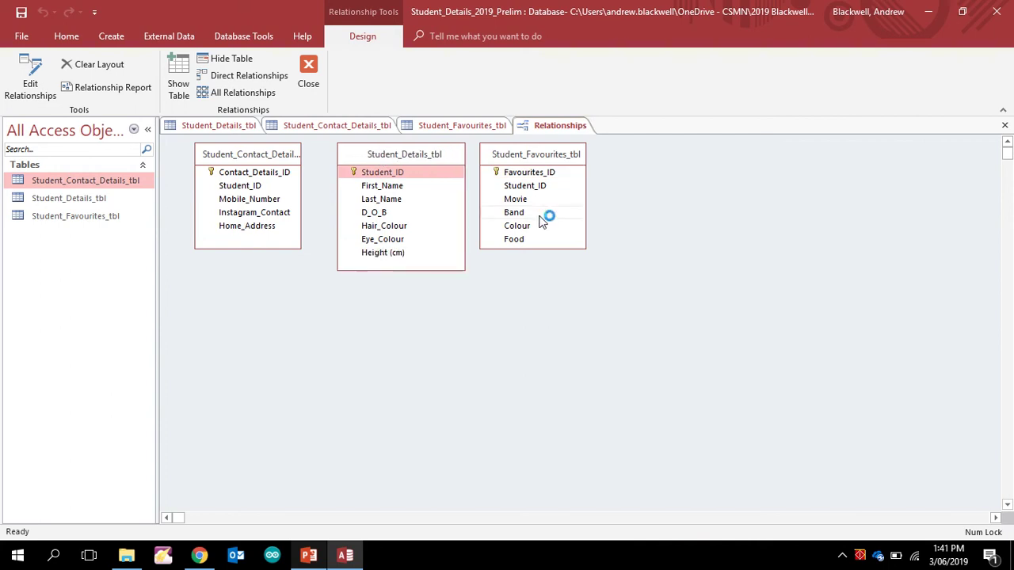
{"action": "left_click_drag", "start_coordinate": [585, 248], "coordinate": [615, 270]}
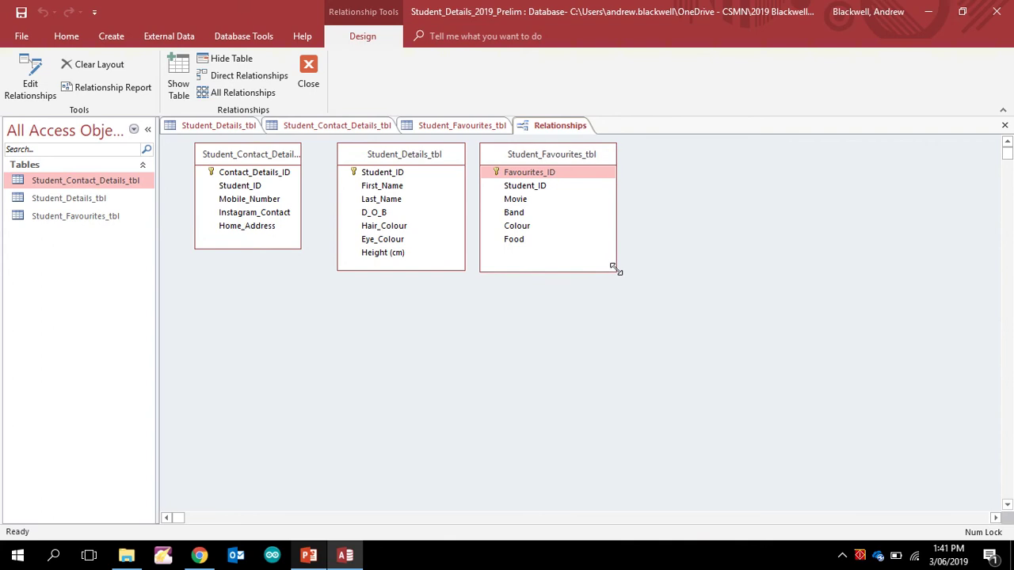
{"action": "left_click", "coordinate": [297, 250]}
{"action": "left_click_drag", "start_coordinate": [297, 253], "coordinate": [307, 267]}
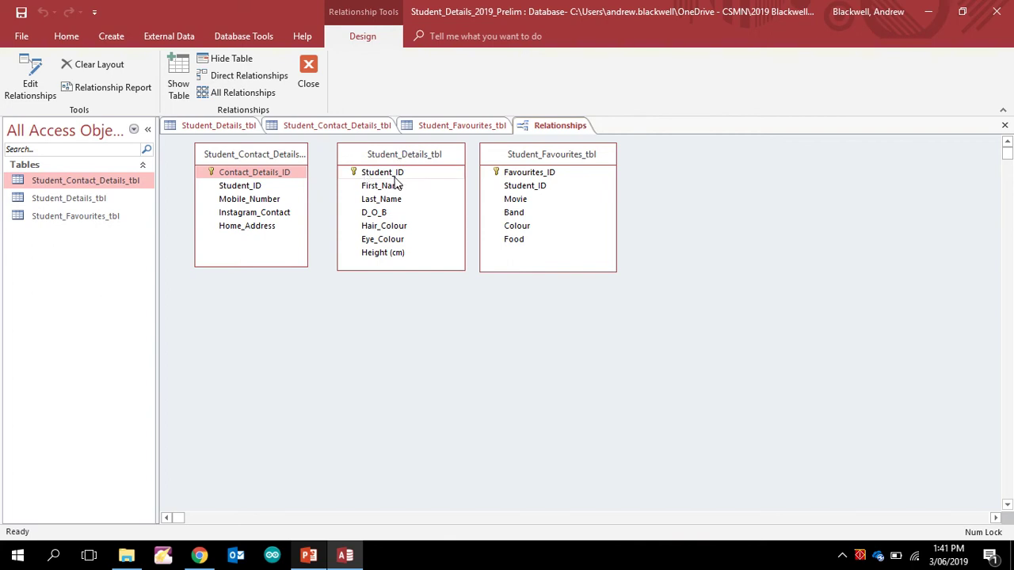
Drag Student_ID from Student_Details_tbl onto Student_Contact_Details_tbl's Student_ID and create the relationship.
{"action": "left_click", "coordinate": [371, 174]}
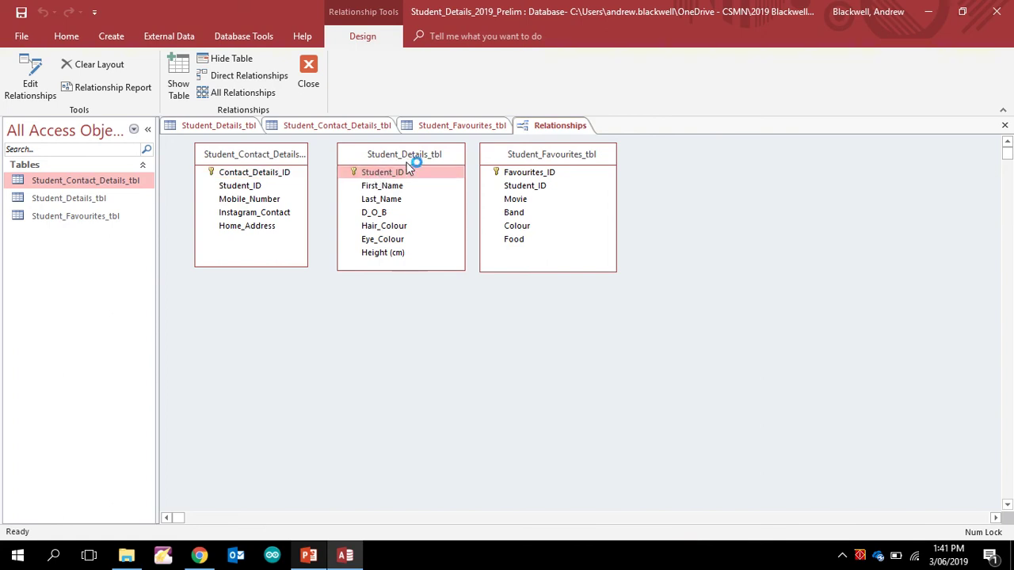
{"action": "left_click", "coordinate": [252, 189]}
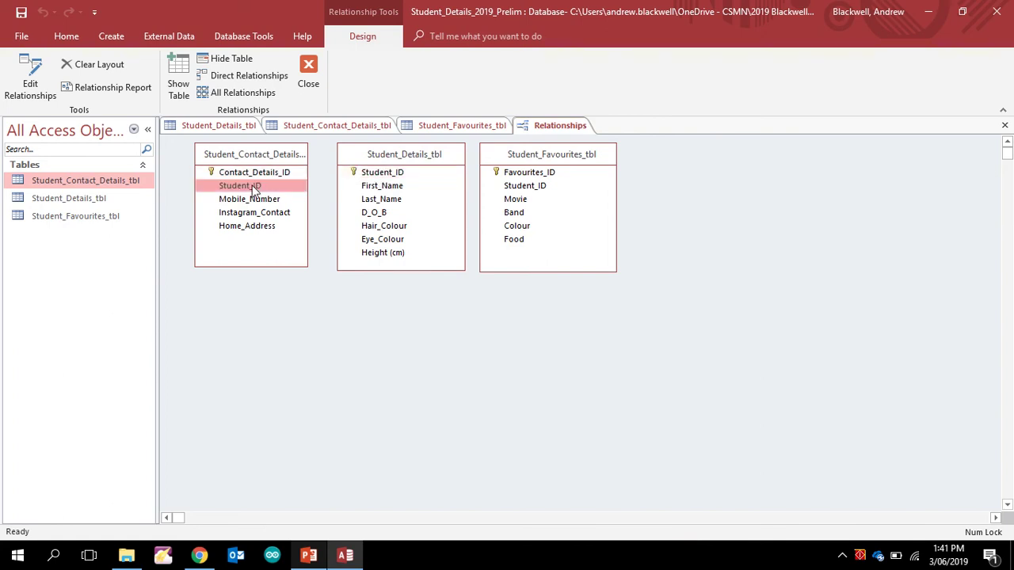
{"action": "left_click", "coordinate": [530, 188]}
{"action": "left_click", "coordinate": [388, 172]}
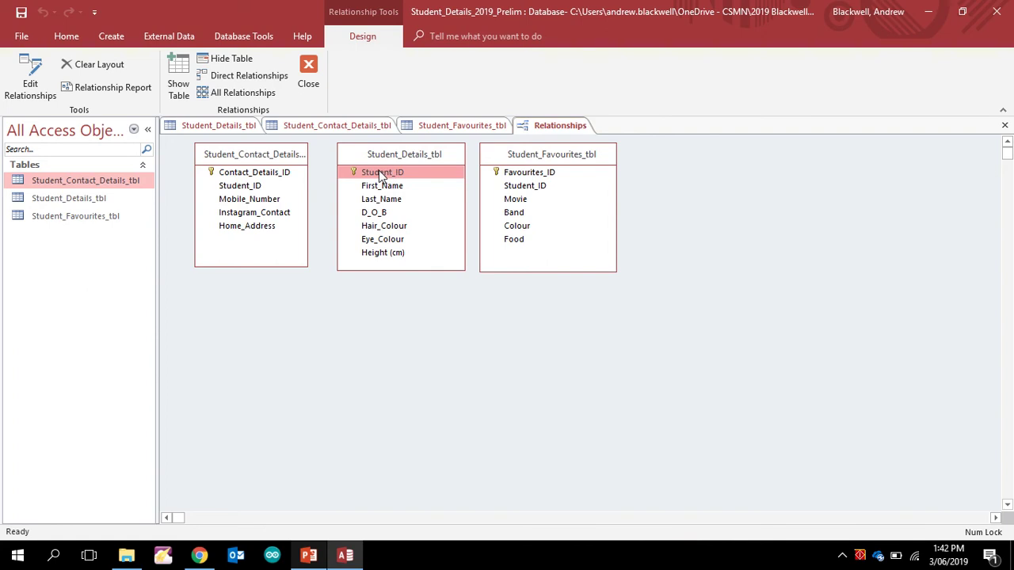
{"action": "left_click_drag", "start_coordinate": [381, 176], "coordinate": [243, 191]}
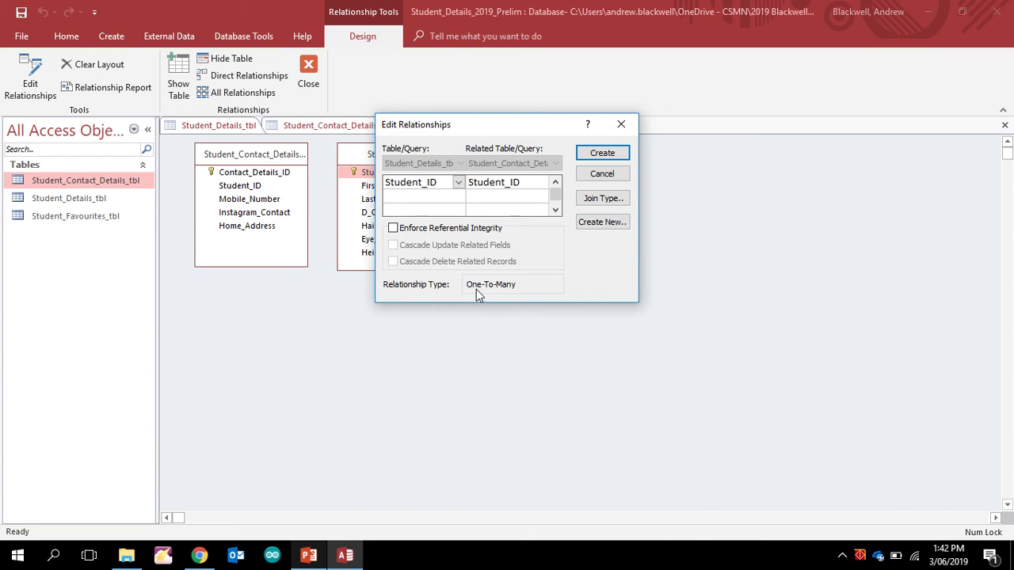
{"action": "left_click", "coordinate": [497, 285]}
{"action": "left_click", "coordinate": [604, 154]}
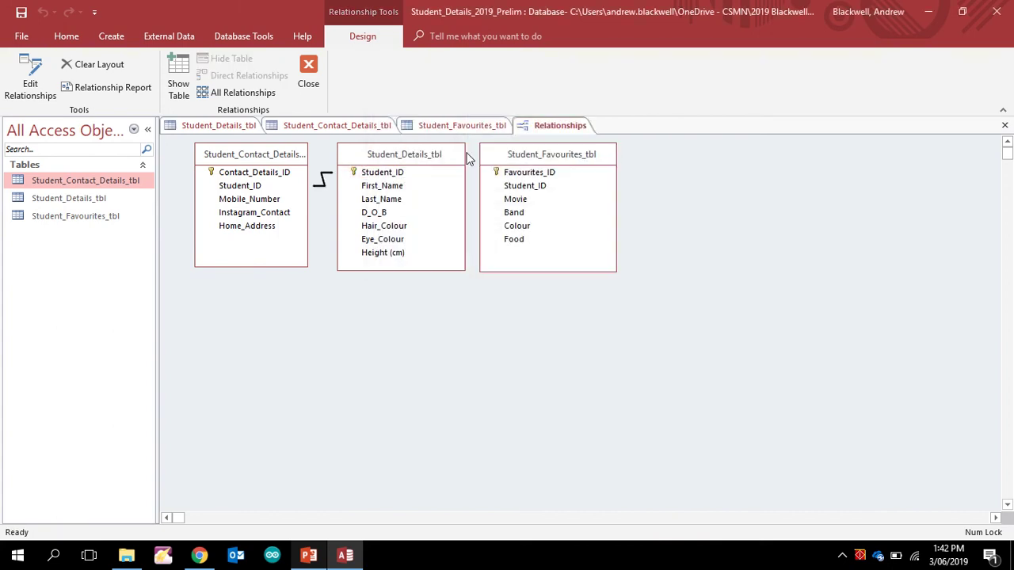
Rearrange the tables: favourites far right, details right, contact table lower left.
{"action": "left_click_drag", "start_coordinate": [528, 158], "coordinate": [672, 160]}
{"action": "left_click_drag", "start_coordinate": [416, 156], "coordinate": [438, 145]}
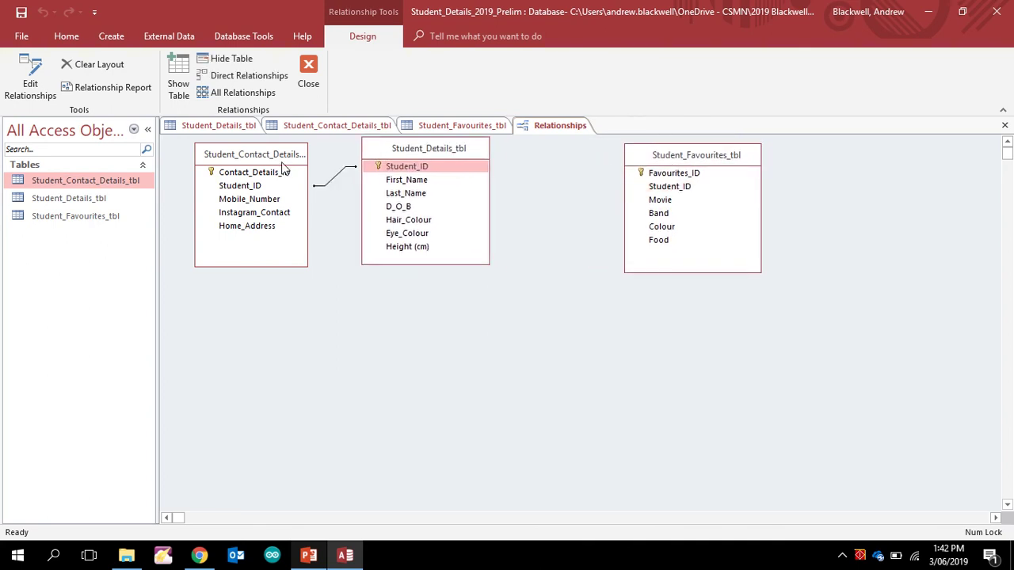
{"action": "left_click_drag", "start_coordinate": [267, 167], "coordinate": [263, 212]}
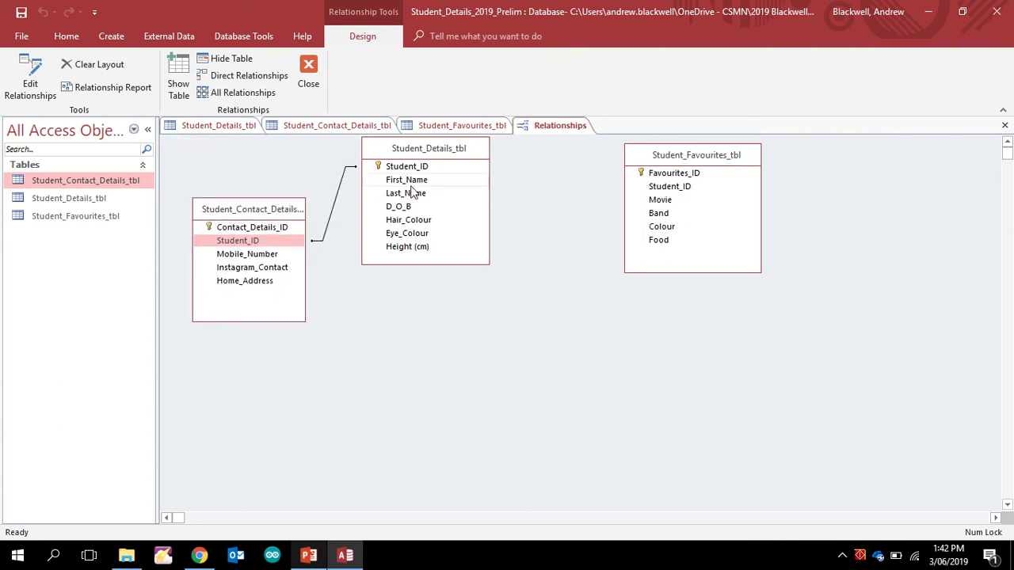
{"action": "left_click_drag", "start_coordinate": [429, 151], "coordinate": [456, 160]}
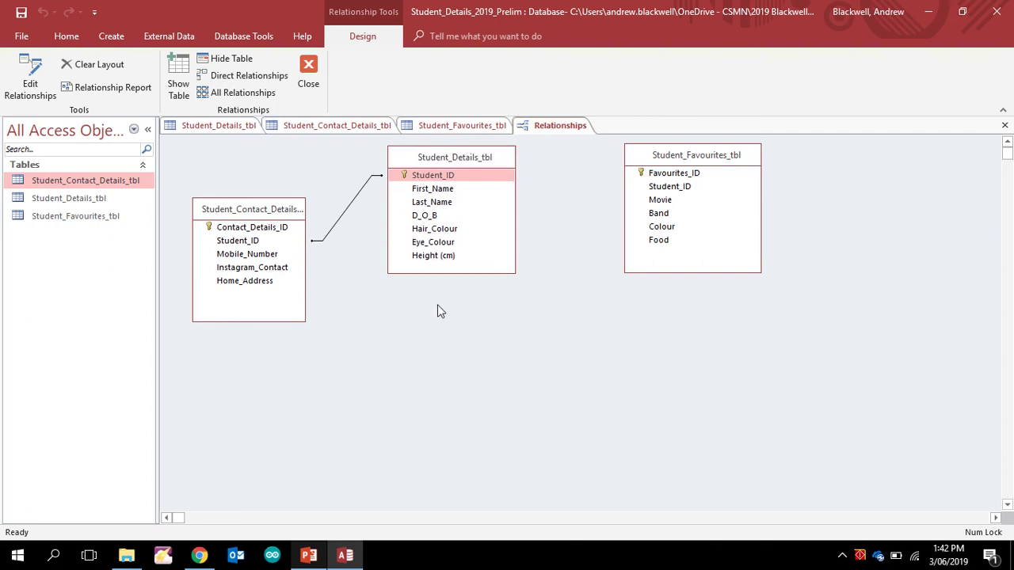
Open the Student_ID relationship in Edit Relationships and move the dialog aside to review it.
{"action": "left_click", "coordinate": [349, 212]}
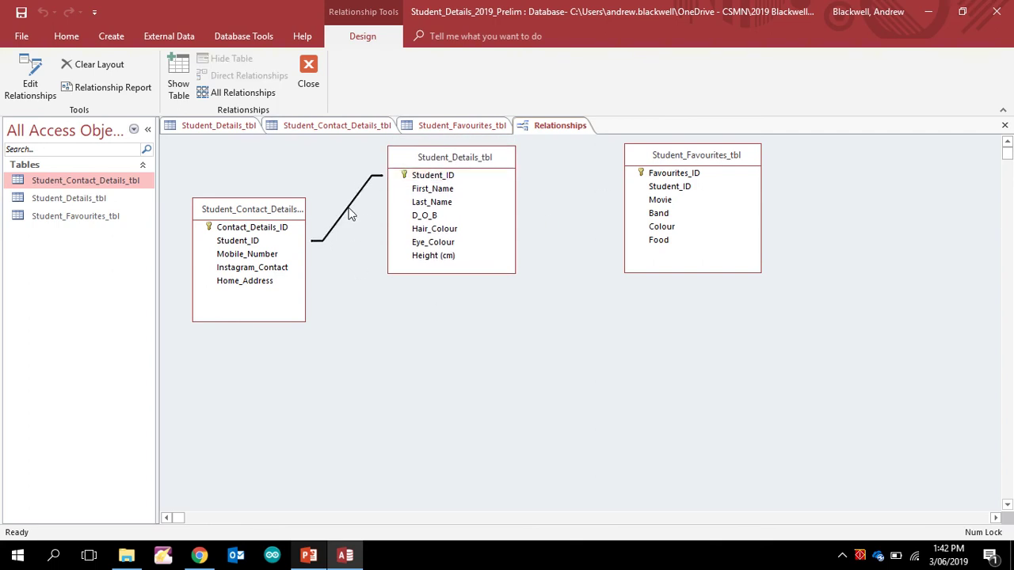
{"action": "double_click", "coordinate": [351, 213]}
{"action": "right_click", "coordinate": [348, 210]}
{"action": "left_click", "coordinate": [349, 213]}
{"action": "right_click", "coordinate": [350, 214]}
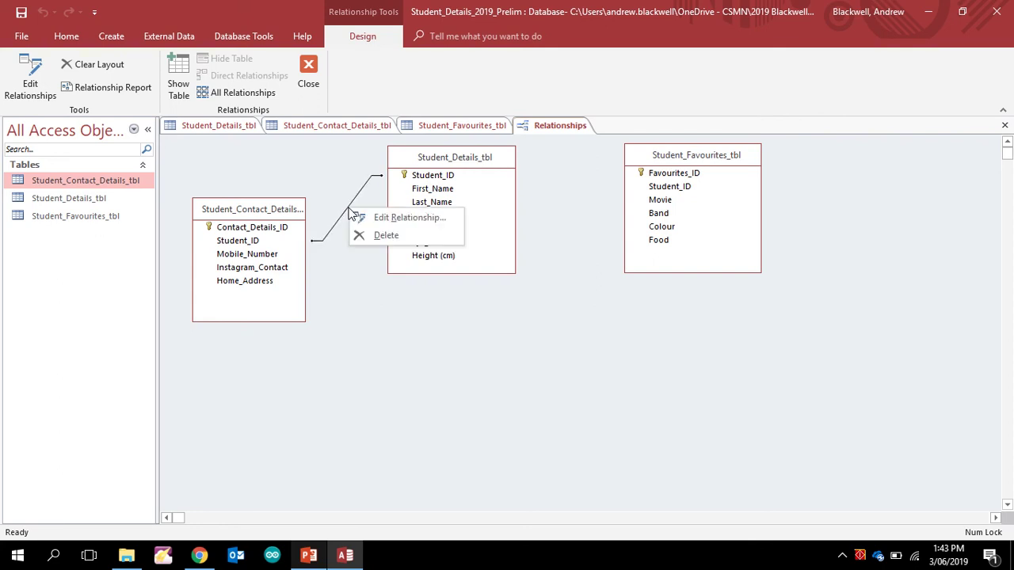
{"action": "left_click", "coordinate": [367, 218]}
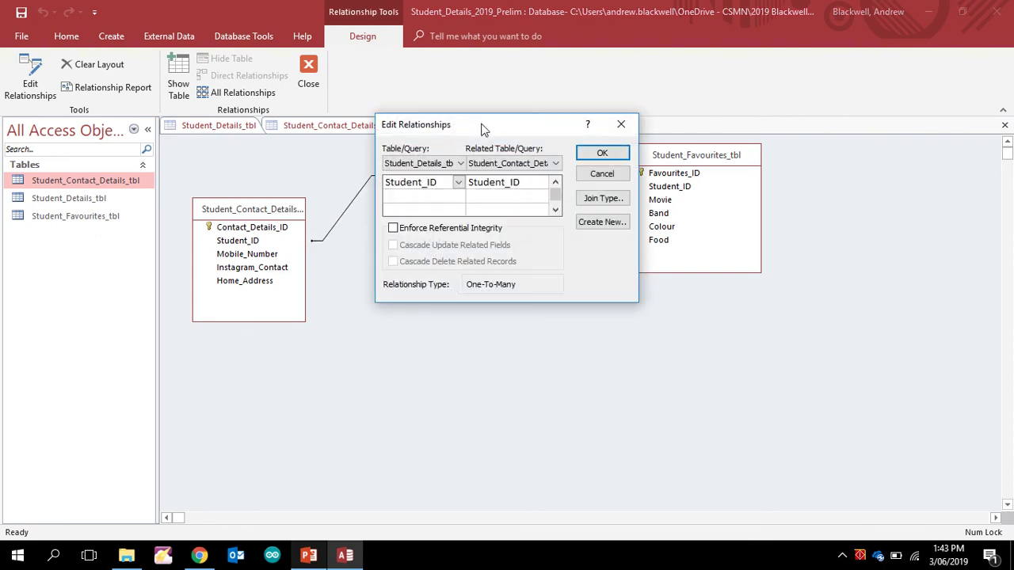
{"action": "left_click_drag", "start_coordinate": [481, 125], "coordinate": [468, 286]}
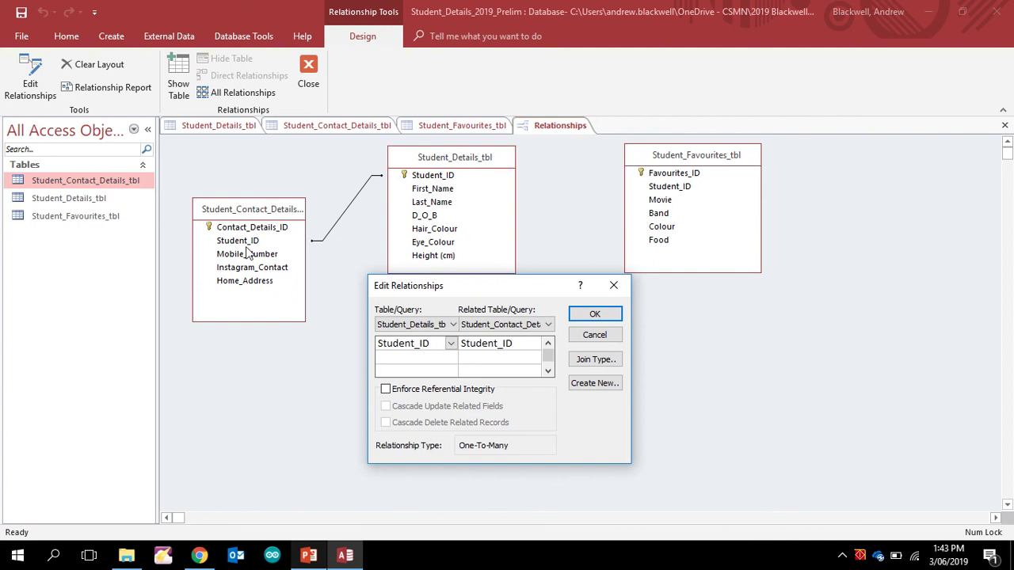
{"action": "left_click", "coordinate": [455, 202]}
Create a Student_ID link from Student_Details_tbl to Student_Favourites_tbl without enforcing referential integrity.
{"action": "left_click", "coordinate": [587, 315]}
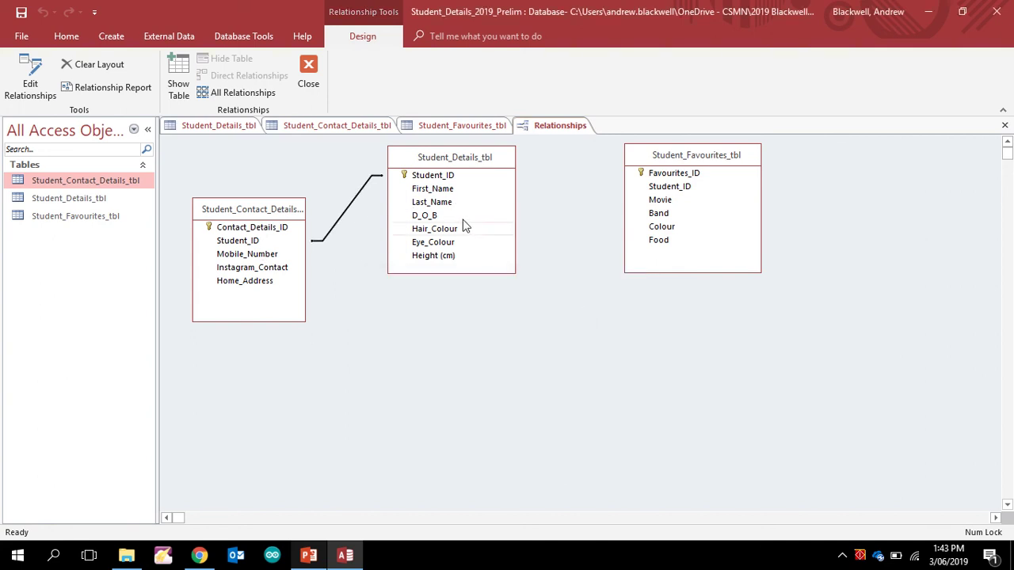
{"action": "left_click_drag", "start_coordinate": [425, 181], "coordinate": [668, 191]}
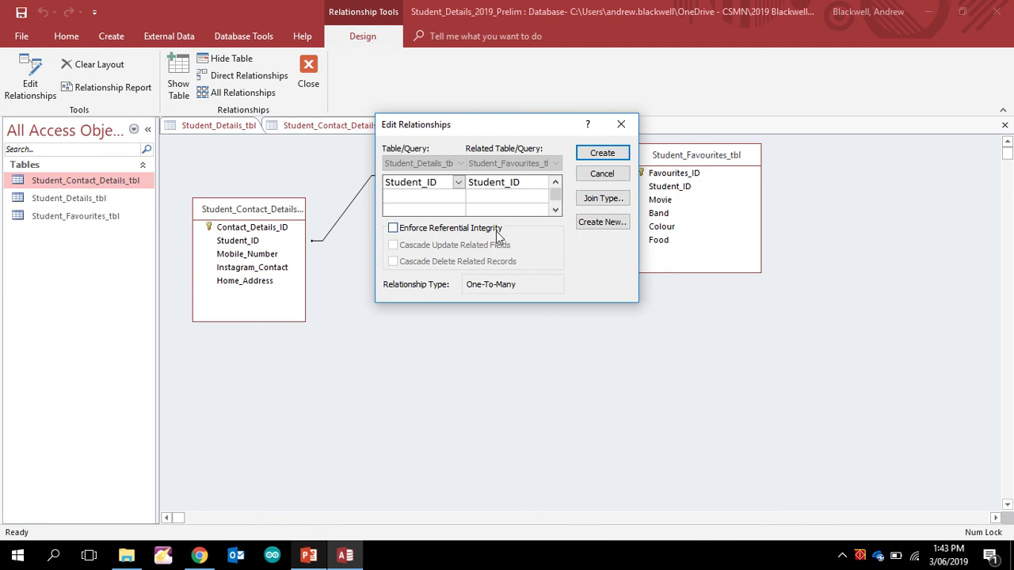
{"action": "left_click", "coordinate": [393, 228]}
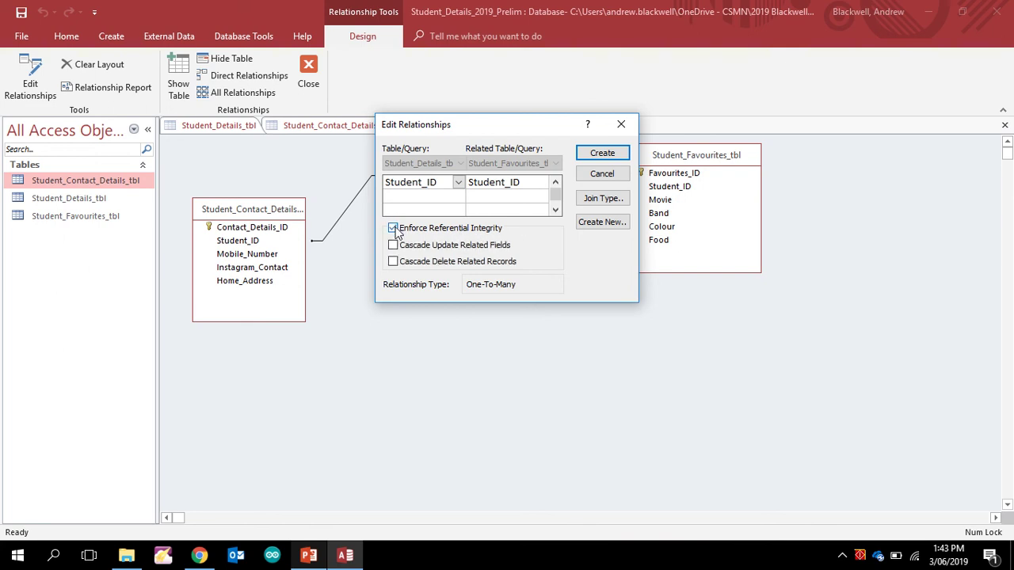
{"action": "left_click", "coordinate": [393, 245]}
{"action": "left_click", "coordinate": [393, 264]}
{"action": "left_click", "coordinate": [393, 228]}
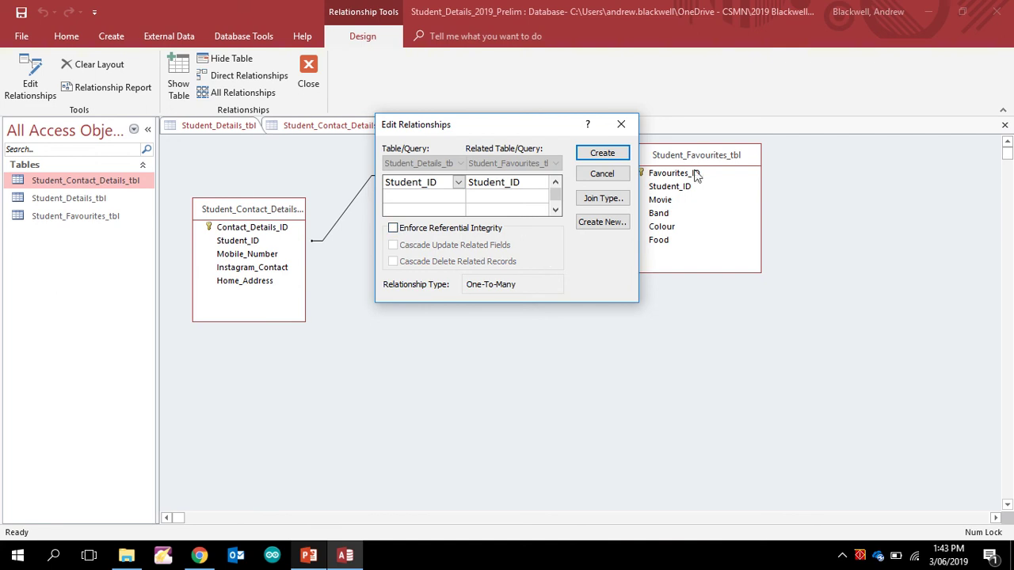
{"action": "left_click", "coordinate": [628, 156]}
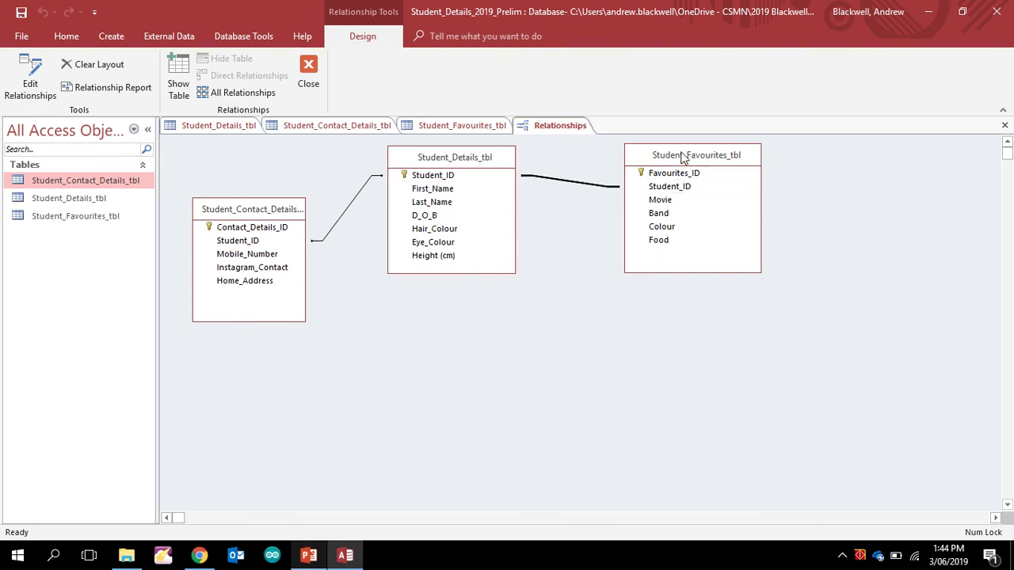
Move Student_Favourites_tbl and Student_Contact_Details_tbl lower so both Student_ID lines are clear.
{"action": "left_click_drag", "start_coordinate": [683, 154], "coordinate": [674, 233]}
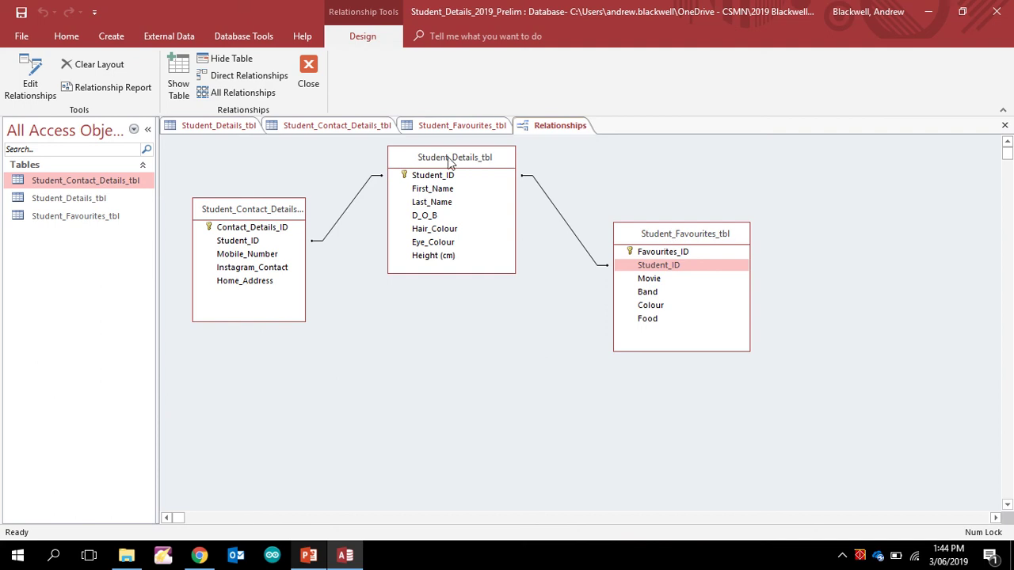
{"action": "left_click_drag", "start_coordinate": [243, 210], "coordinate": [255, 259]}
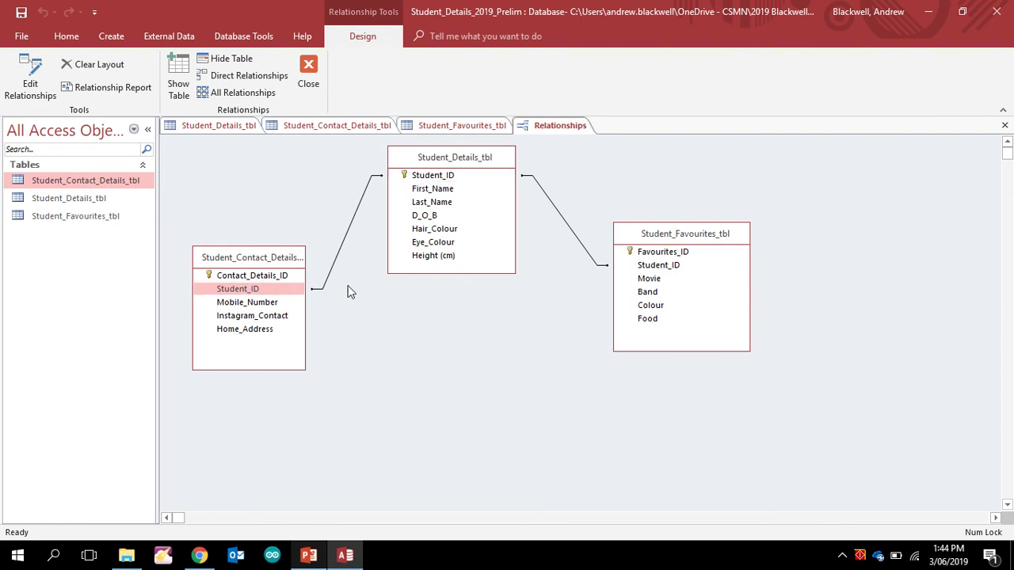
{"action": "left_click", "coordinate": [277, 288]}
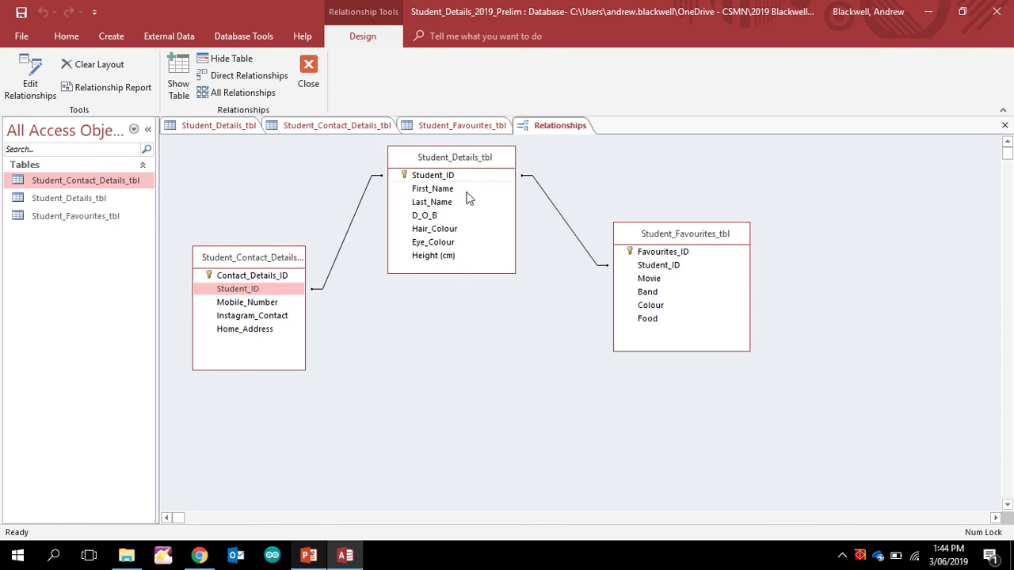